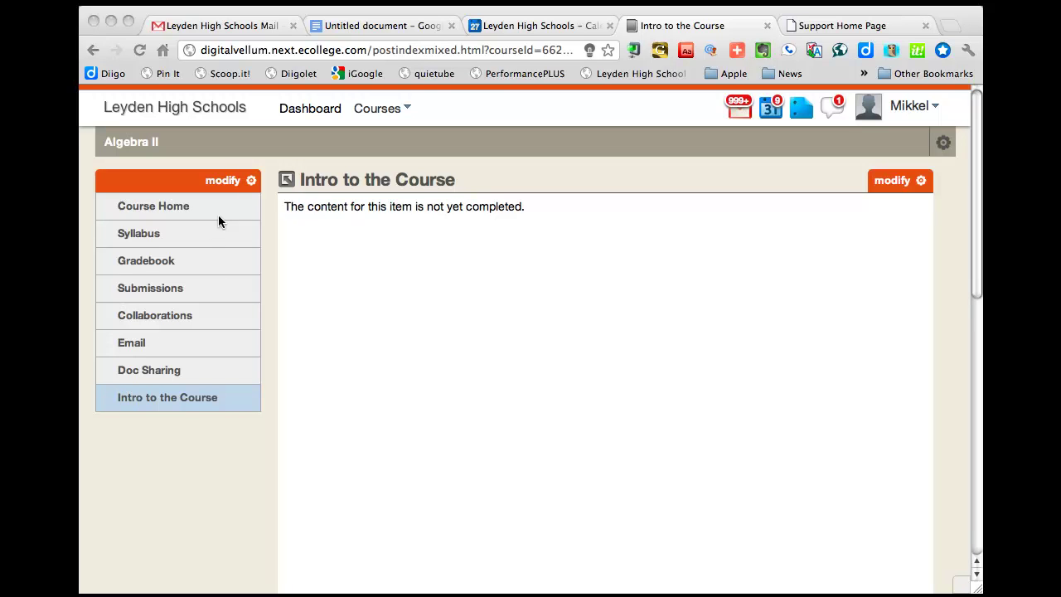
- Add a 'Unit 1' Content Page at Main Level to the Algebra II course menu
left_click(248, 186)
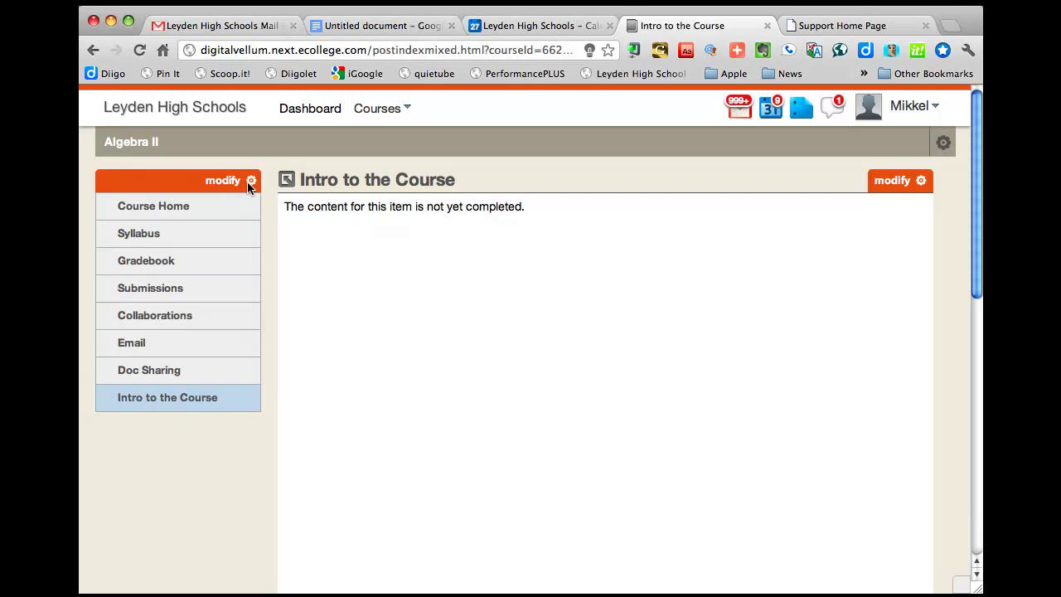
left_click(229, 188)
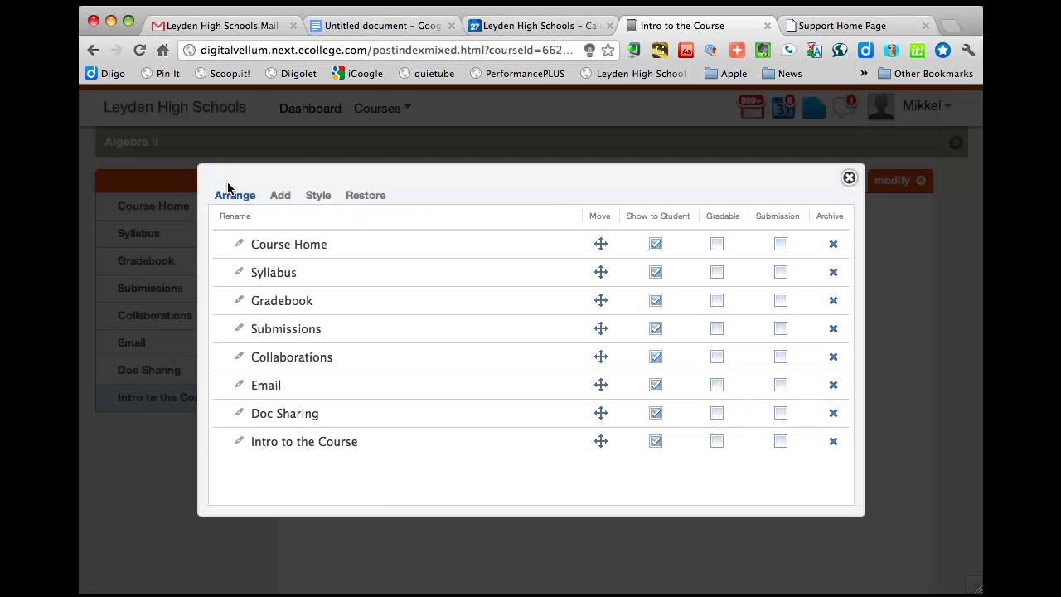
left_click(280, 195)
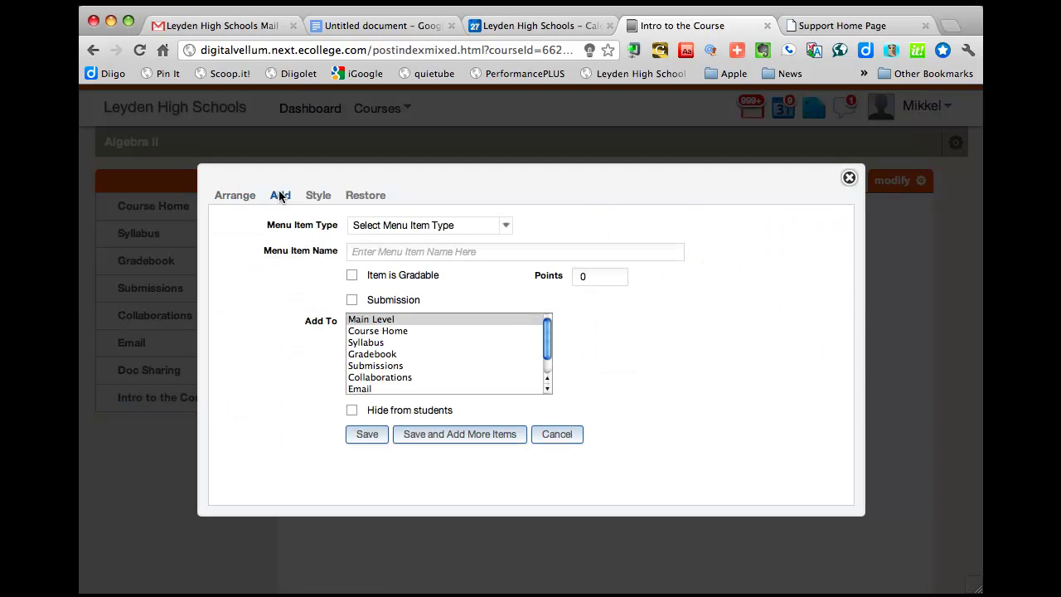
left_click(366, 230)
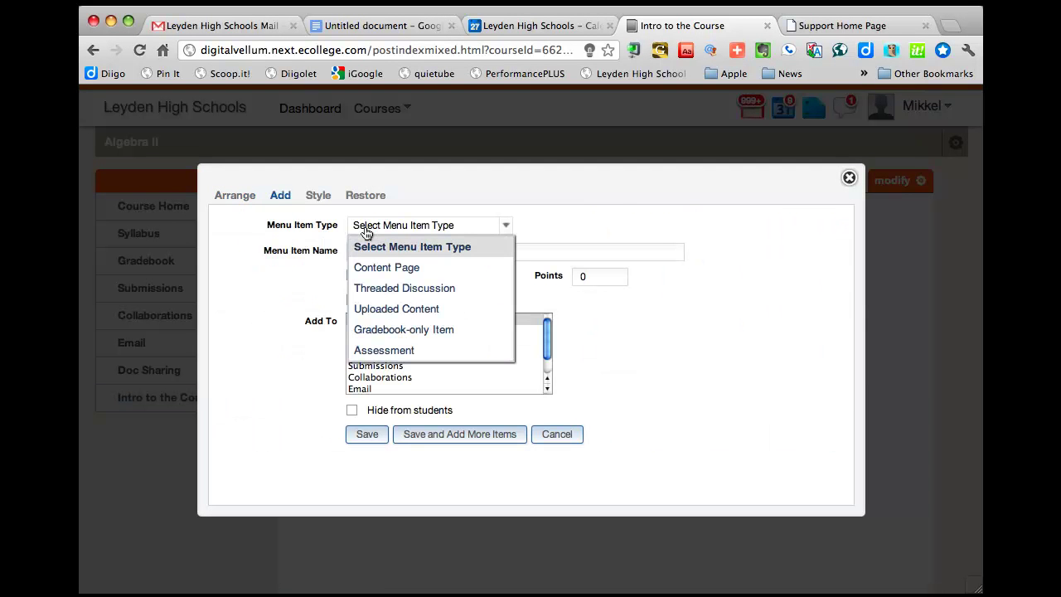
left_click(370, 272)
left_click(375, 253)
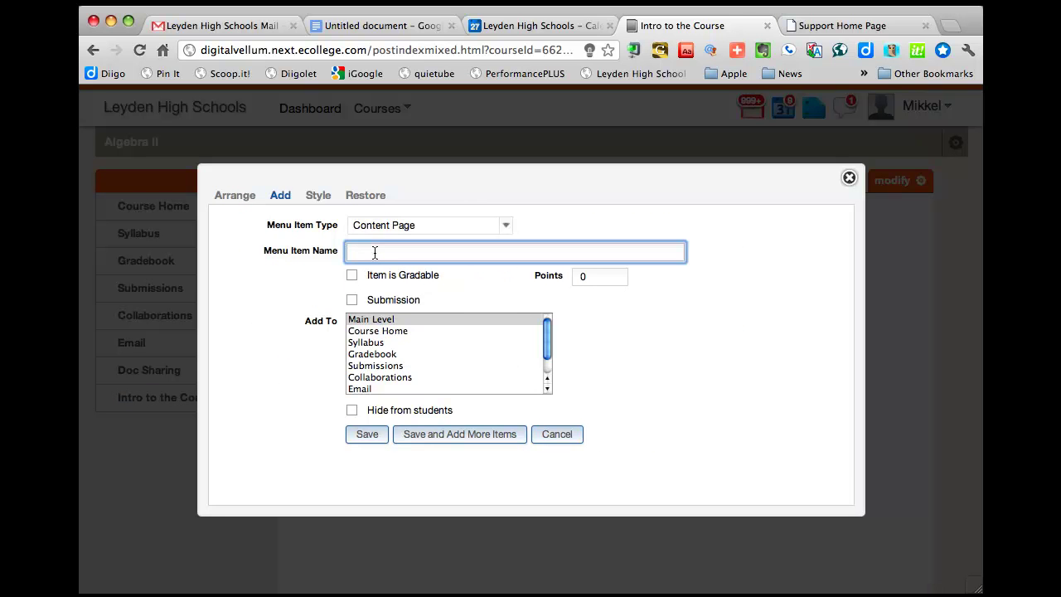
type("Unit 1")
left_click(378, 321)
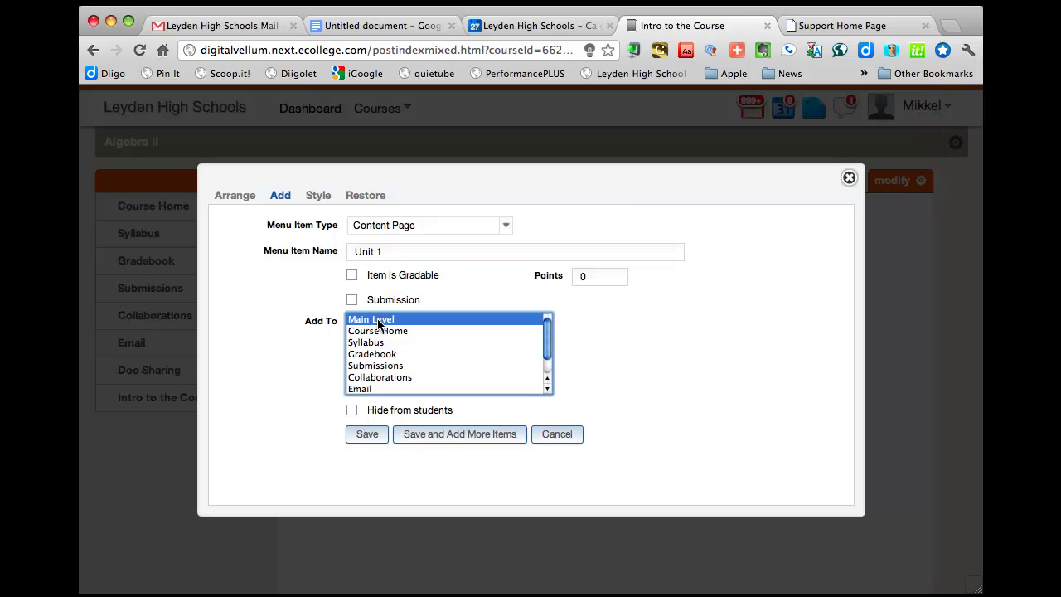
left_click(367, 434)
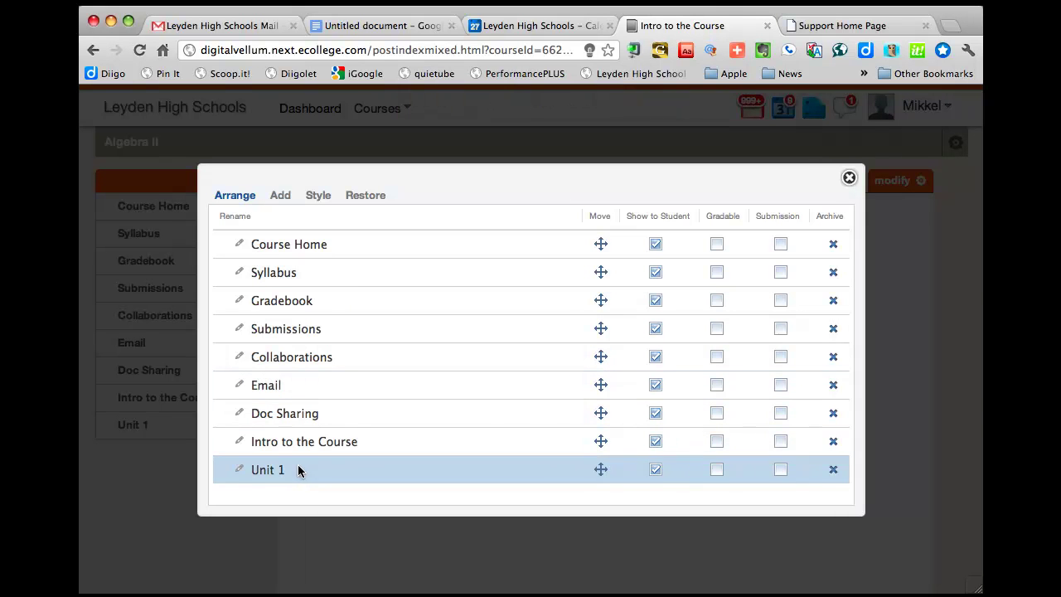
- Add a 'Unit 2' Content Page at Main Level, then close the menu editor
left_click(279, 197)
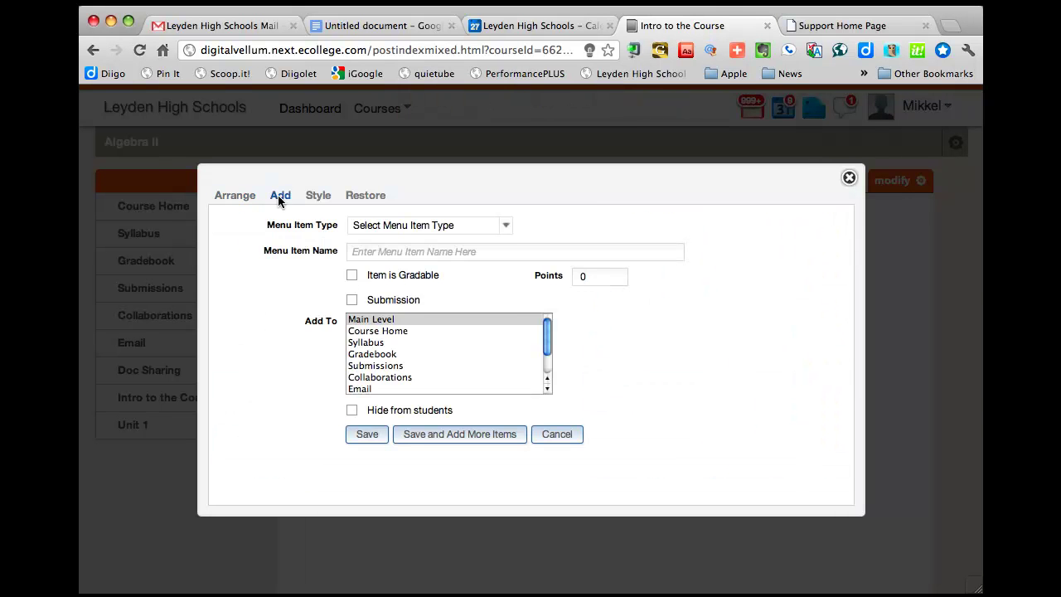
left_click(385, 224)
left_click(382, 268)
left_click(380, 256)
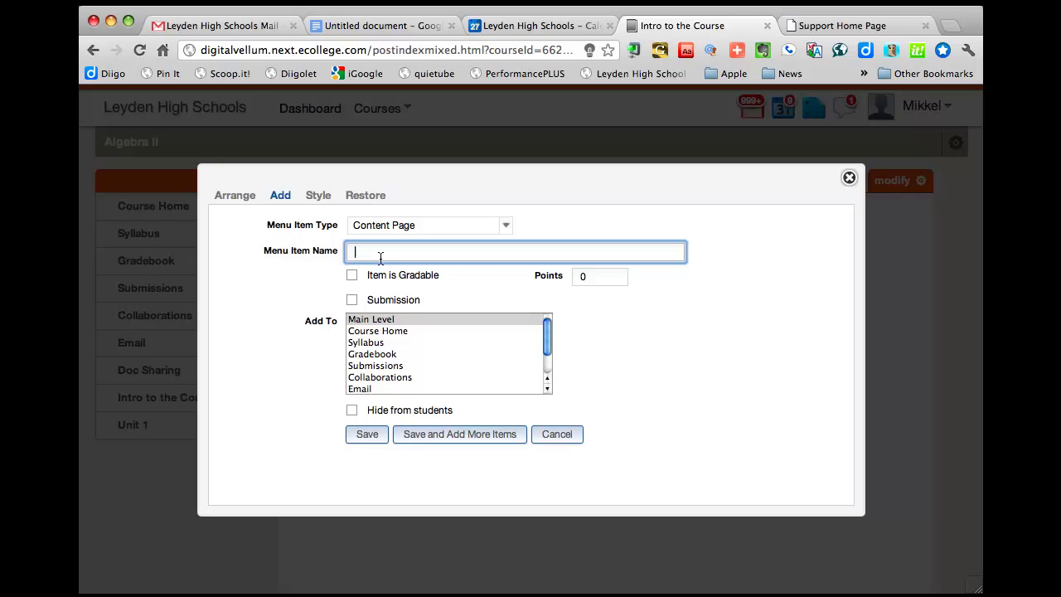
type("Unit 2")
left_click(384, 318)
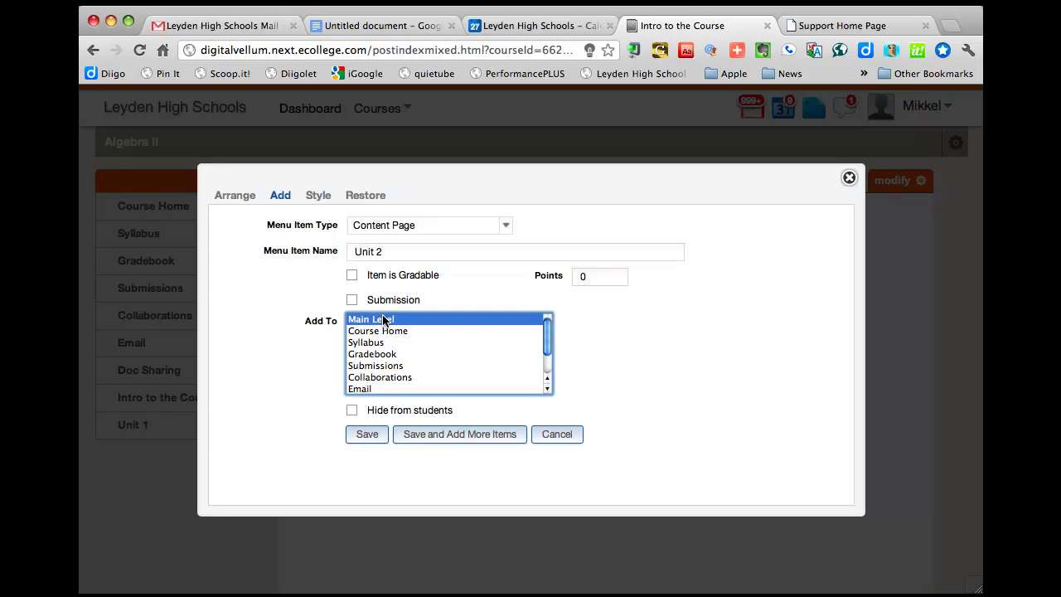
left_click(368, 435)
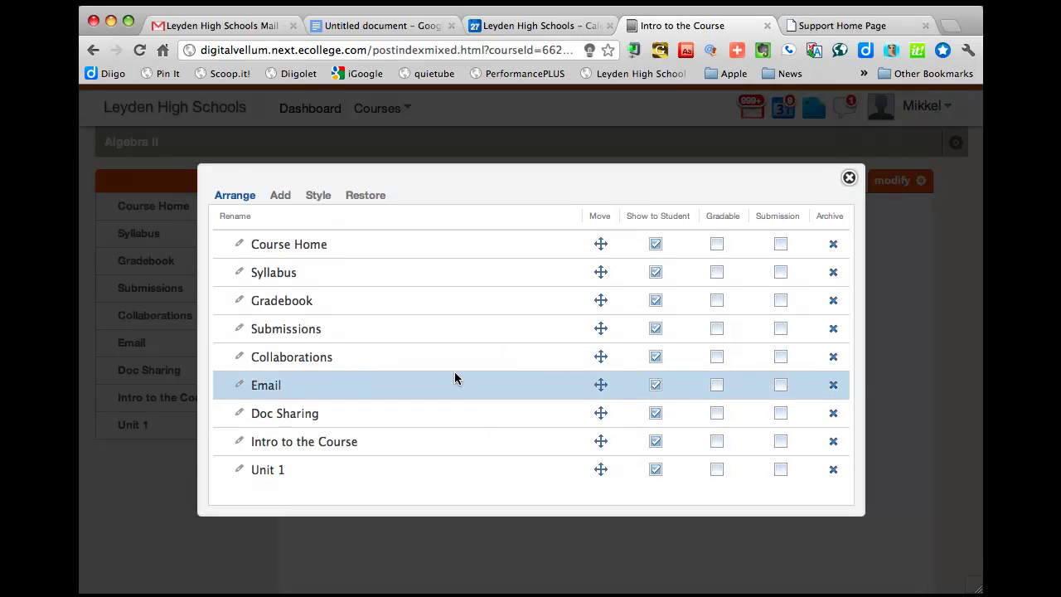
left_click(849, 177)
left_click(218, 403)
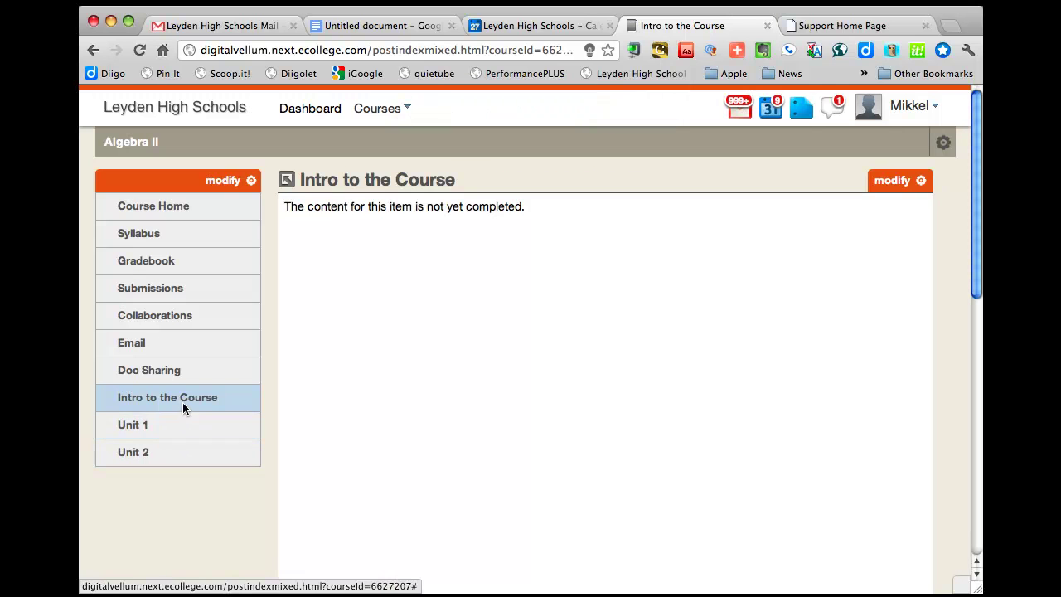
- Check the new Unit 2 page, return to Intro to the Course, and show its modify options
left_click(183, 397)
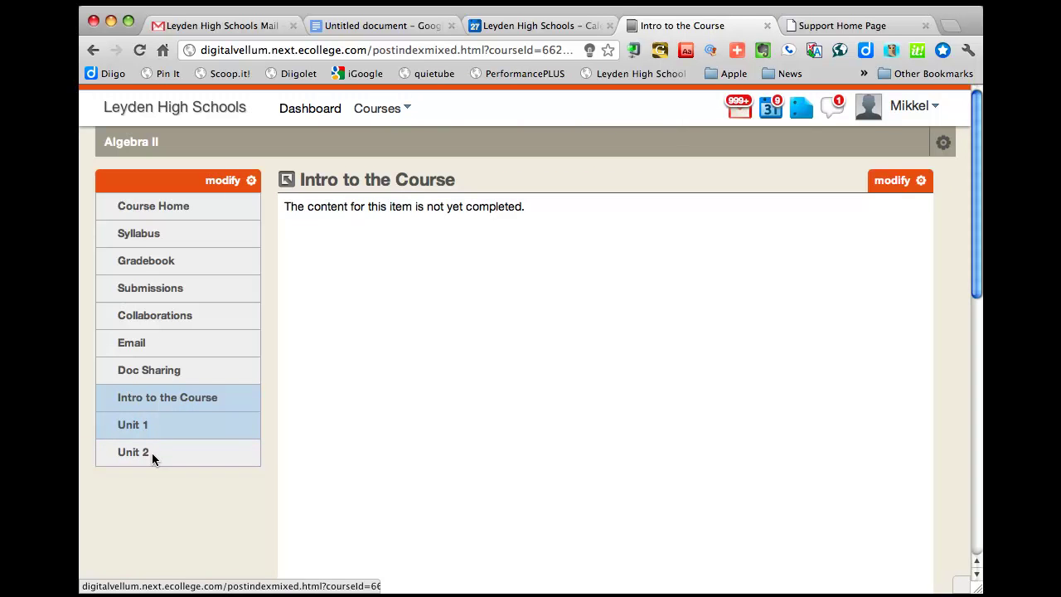
left_click(151, 453)
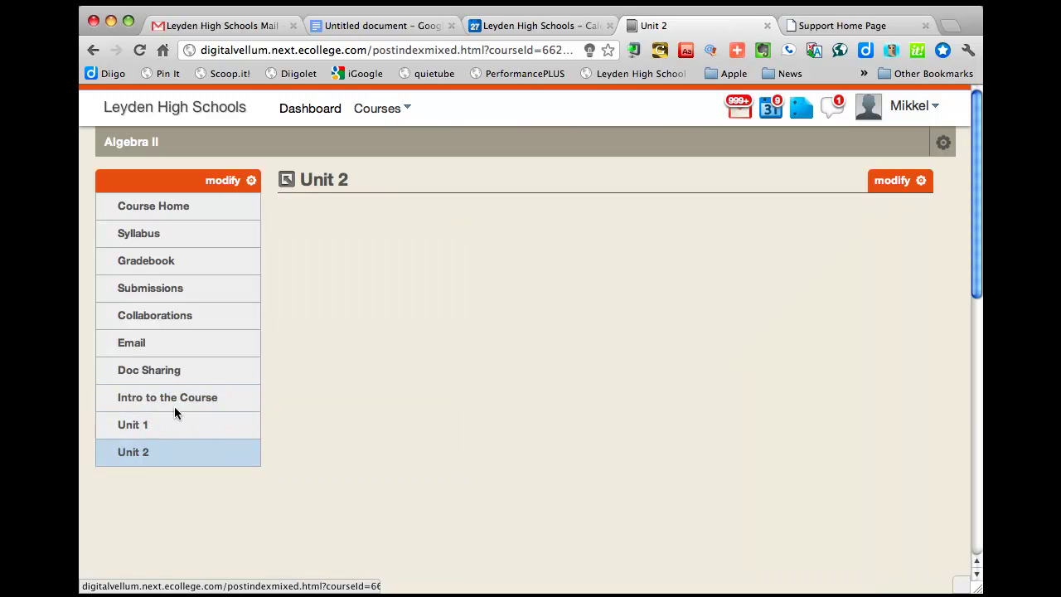
left_click(176, 398)
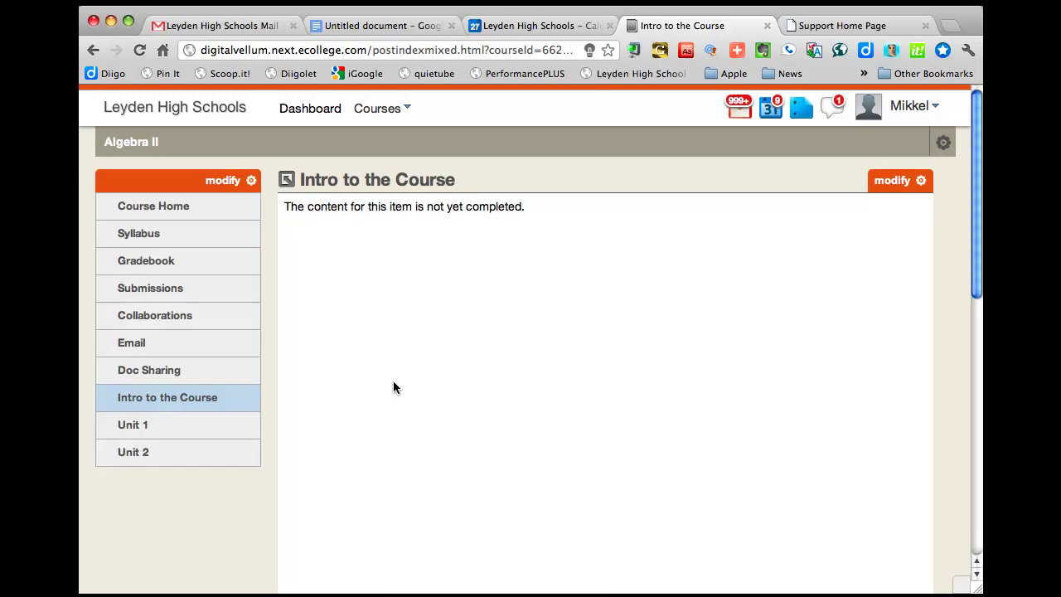
left_click(184, 397)
left_click(922, 182)
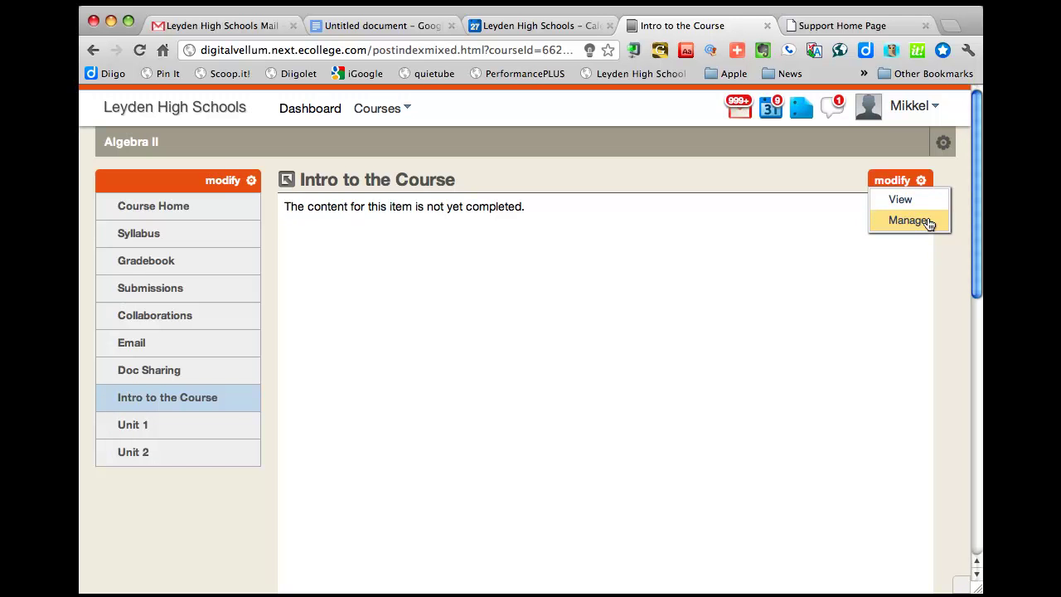
- Write 'Welcome to the course! I hope you've had a chance to look around.' in the Intro page body
left_click(930, 222)
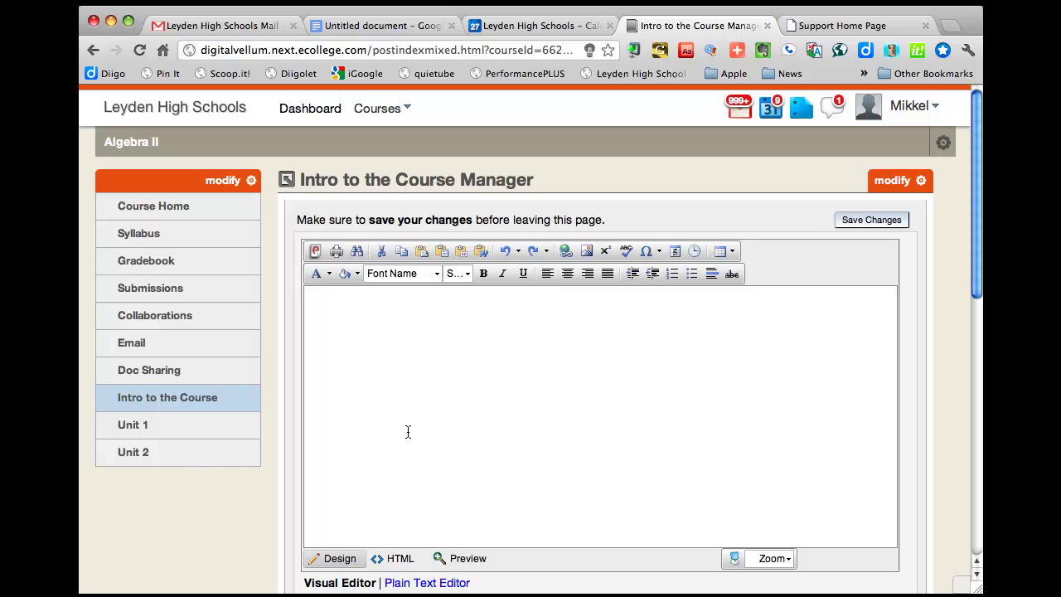
left_click(368, 342)
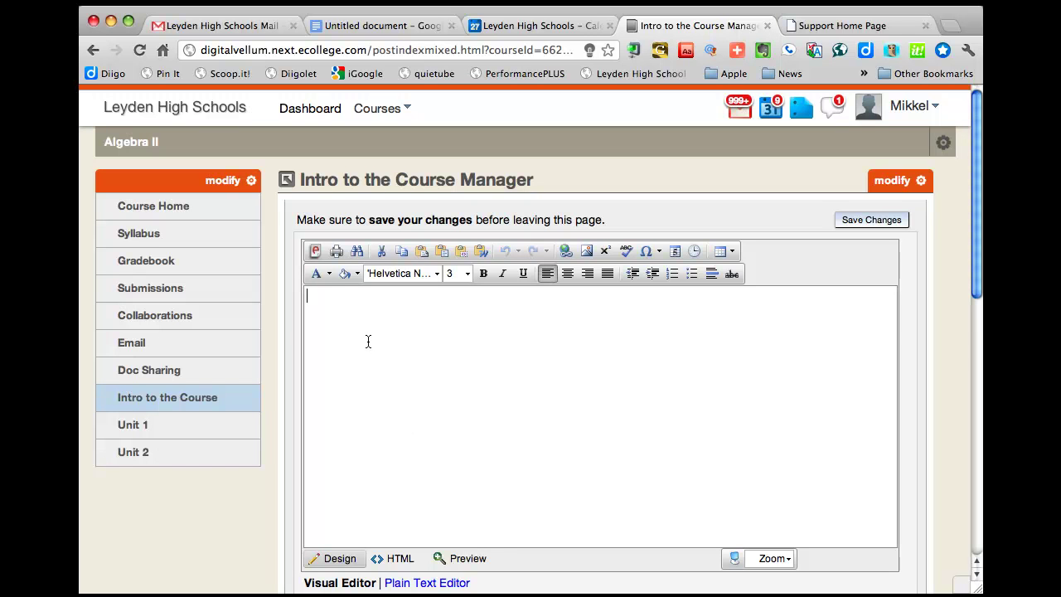
type("Welcome to the course")
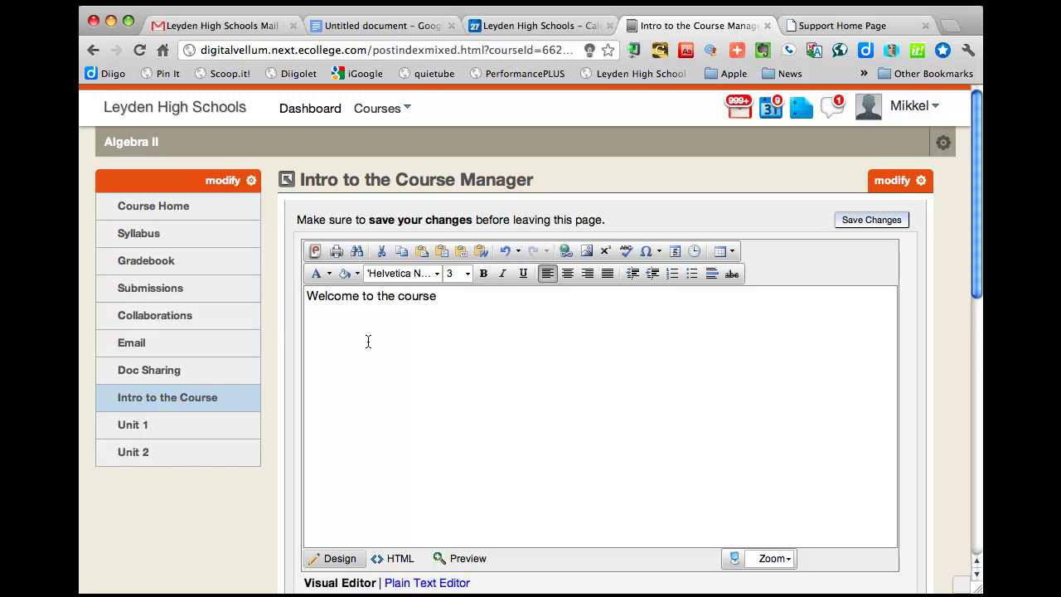
type("!  I hope ")
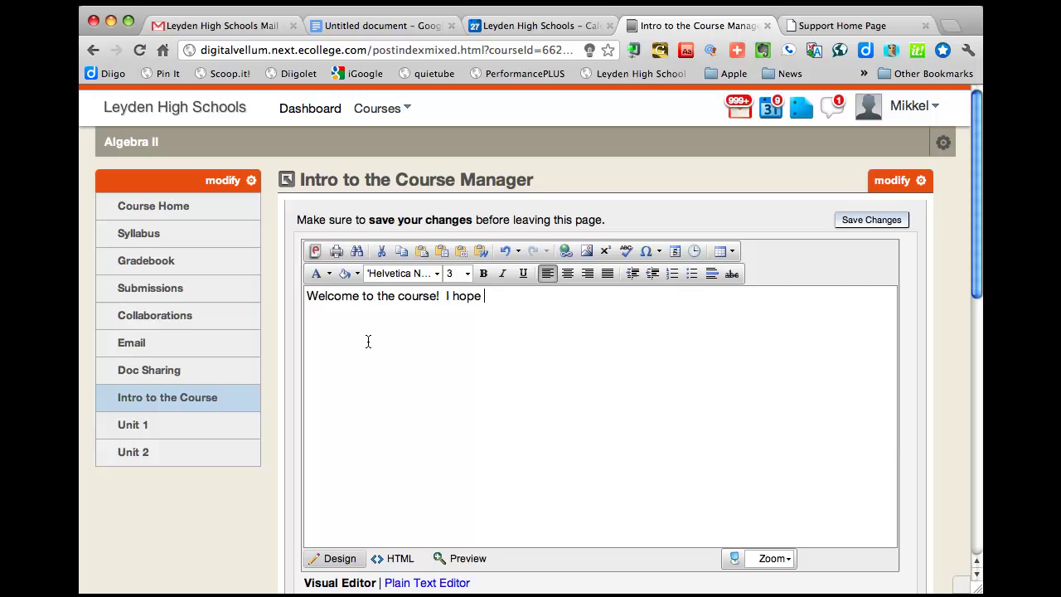
type("you've hada ")
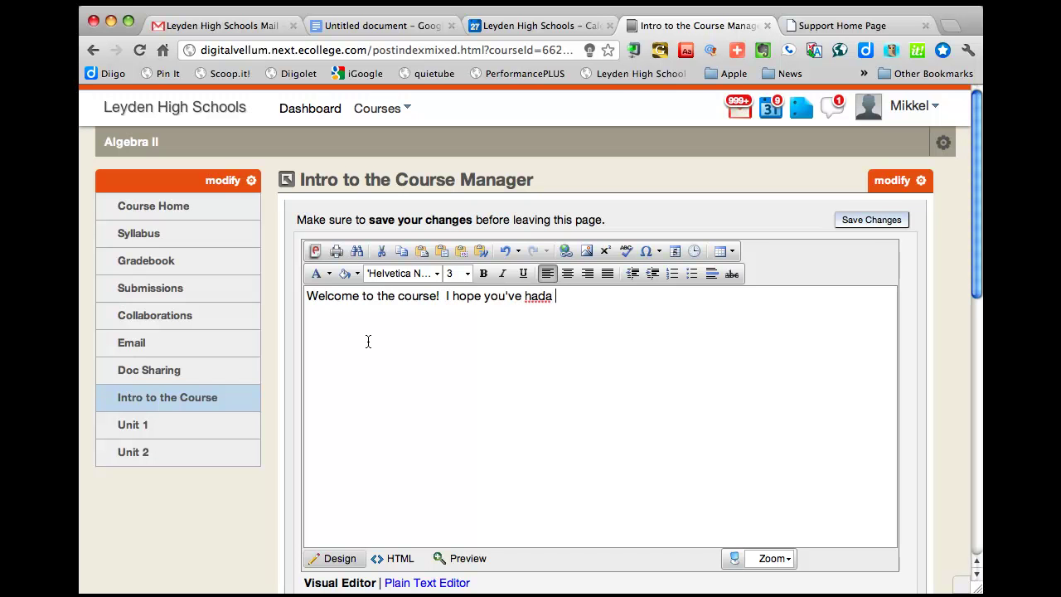
type("chance to look around ")
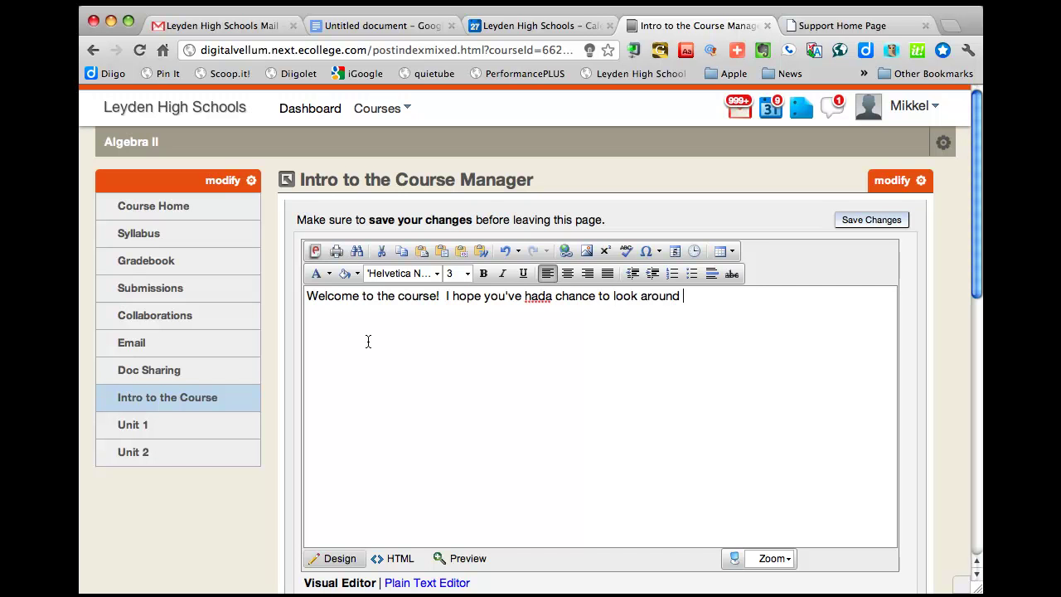
type(".")
left_click(546, 302)
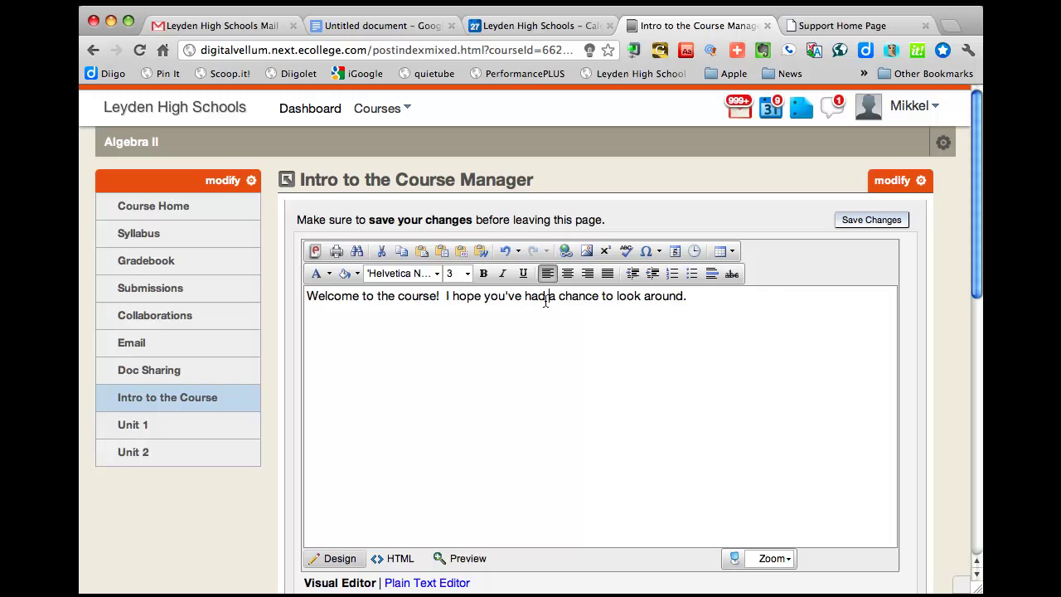
left_click(701, 296)
key("Return")
key("Return")
- Save the welcome text, acknowledge the saved alert, and view the Intro page as students see it
left_click(850, 225)
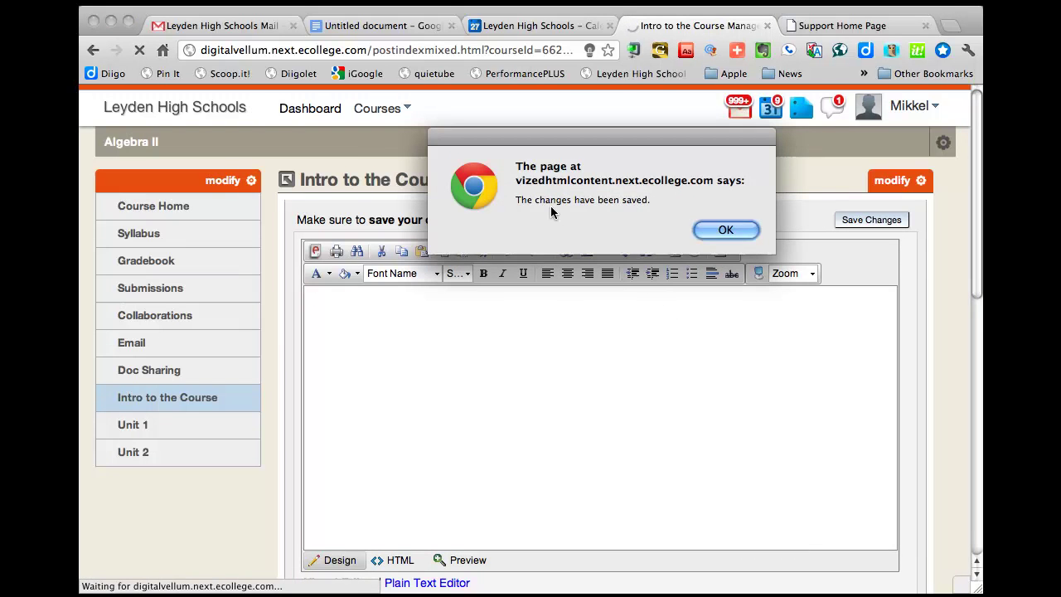
left_click(721, 230)
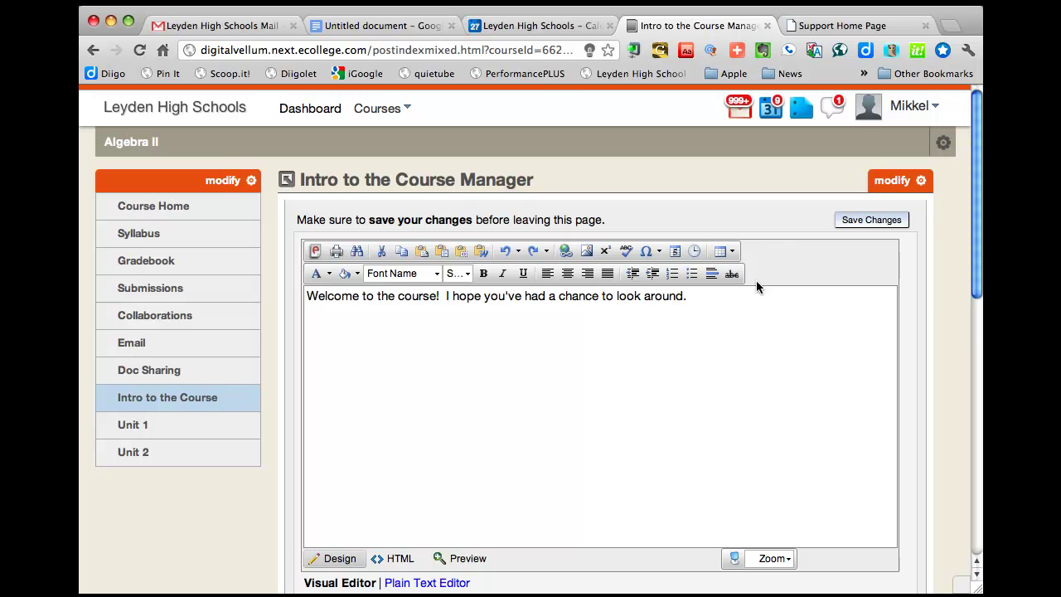
left_click(891, 184)
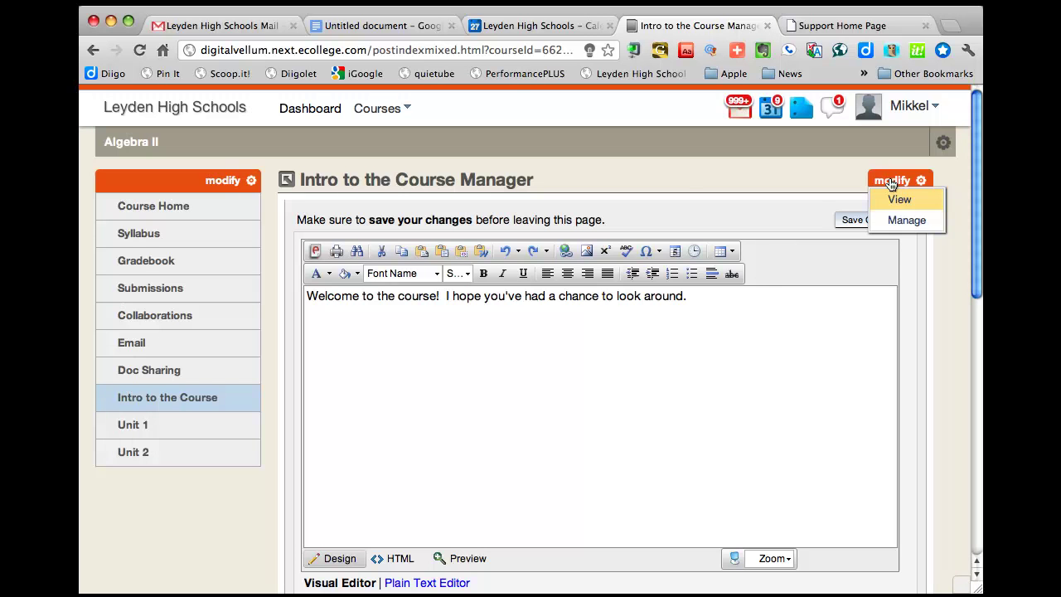
left_click(898, 201)
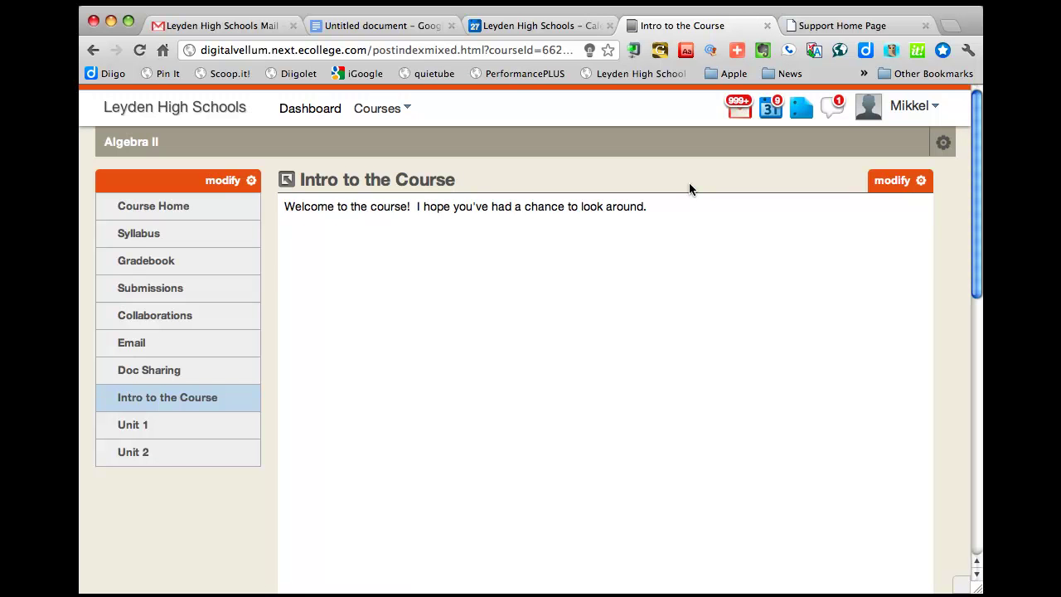
- Return to editing the Intro page and start a link on a new line below the welcome sentence
left_click(912, 180)
left_click(895, 222)
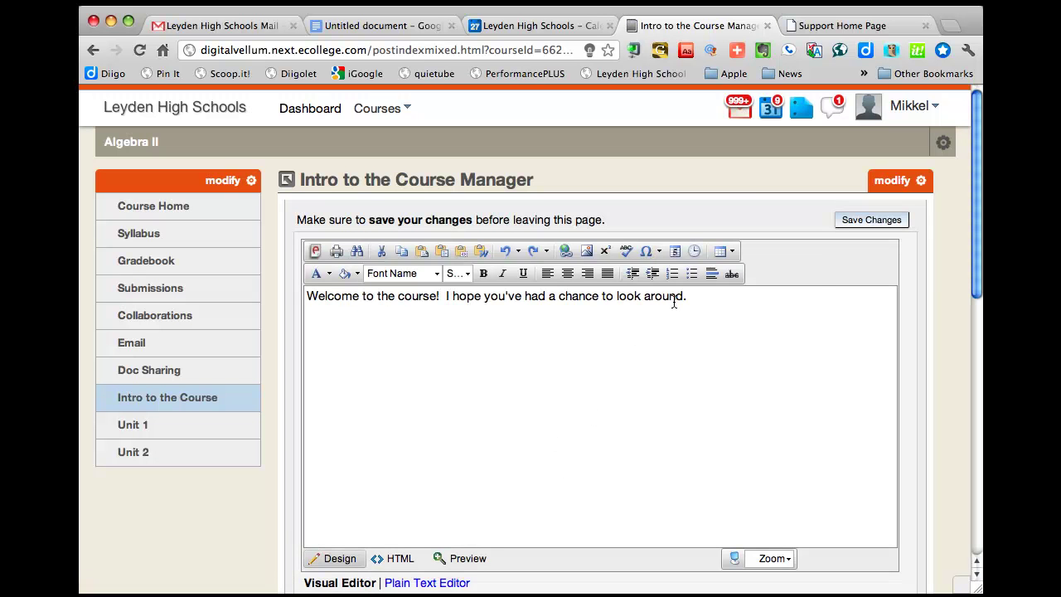
left_click(694, 301)
key("Return")
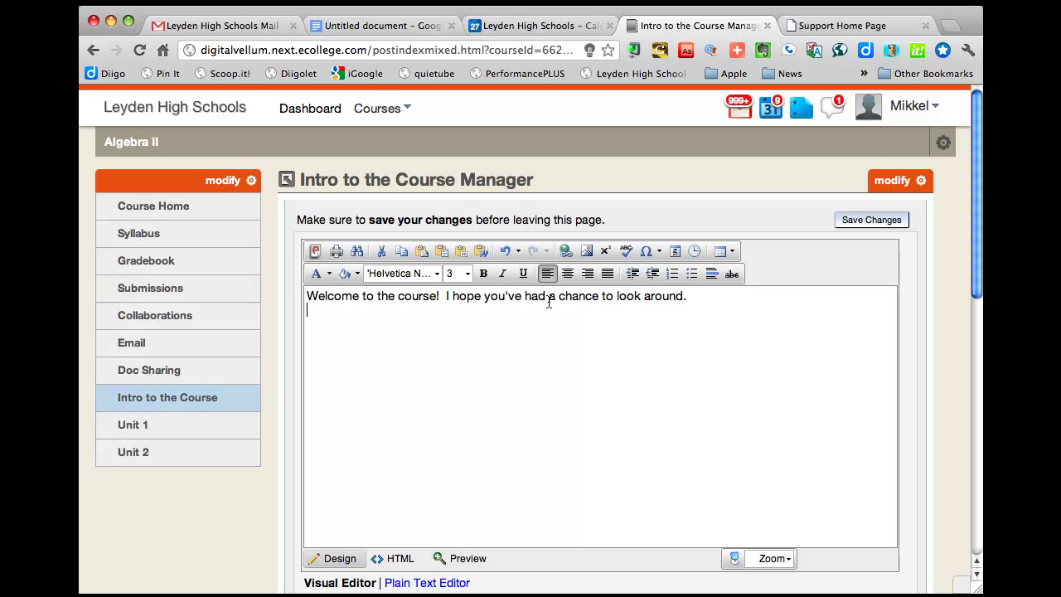
left_click_drag(556, 297, 689, 298)
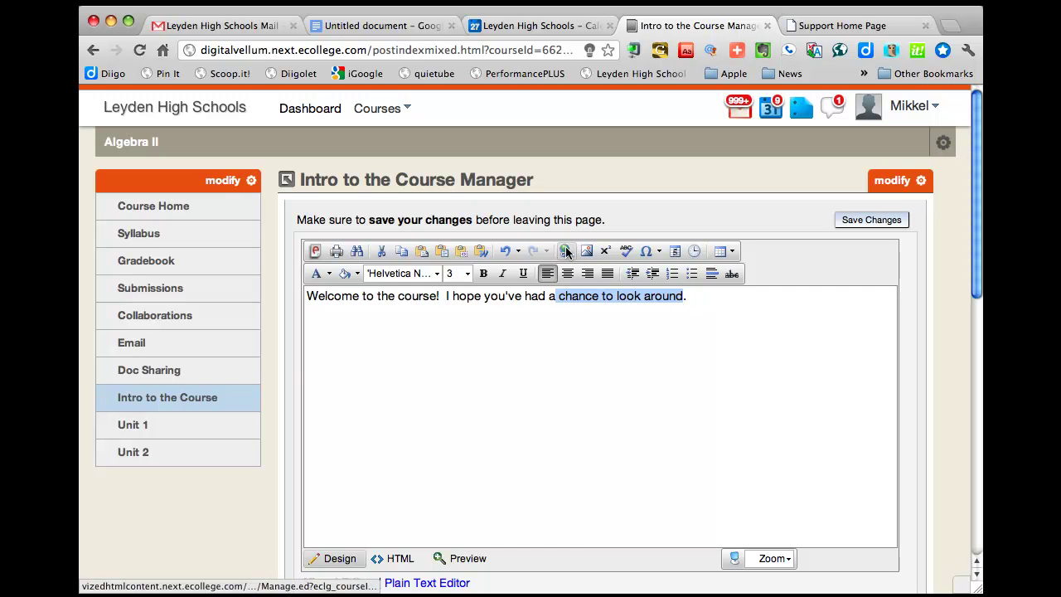
left_click(323, 338)
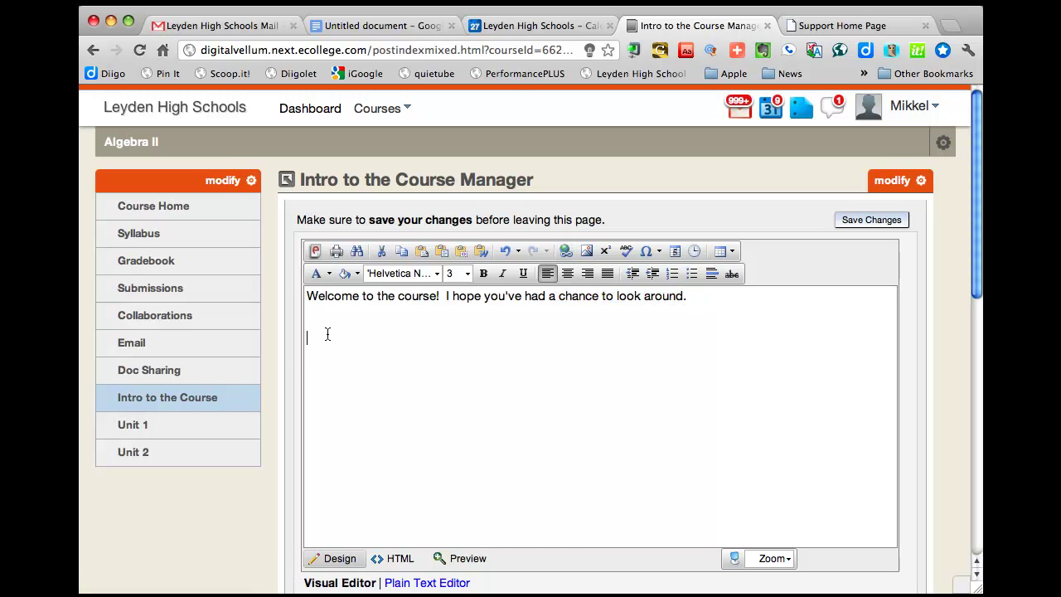
left_click(564, 252)
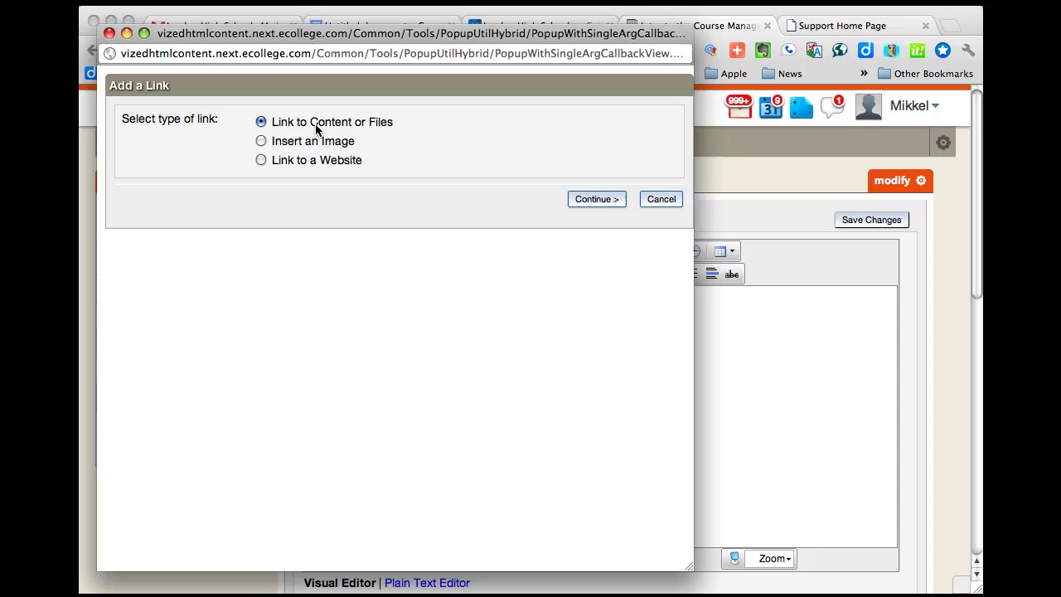
left_click(261, 142)
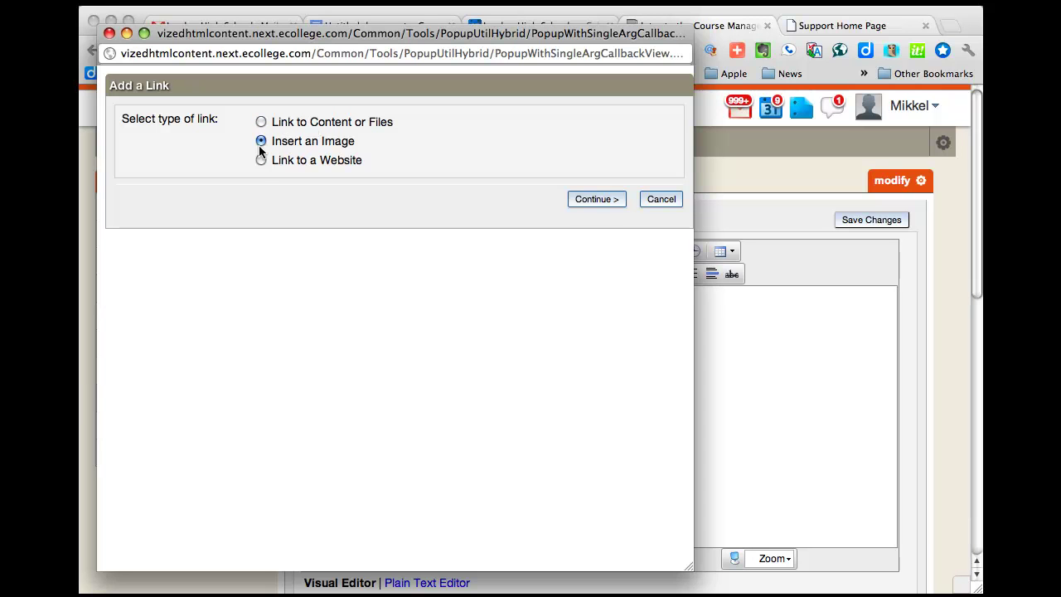
left_click(260, 160)
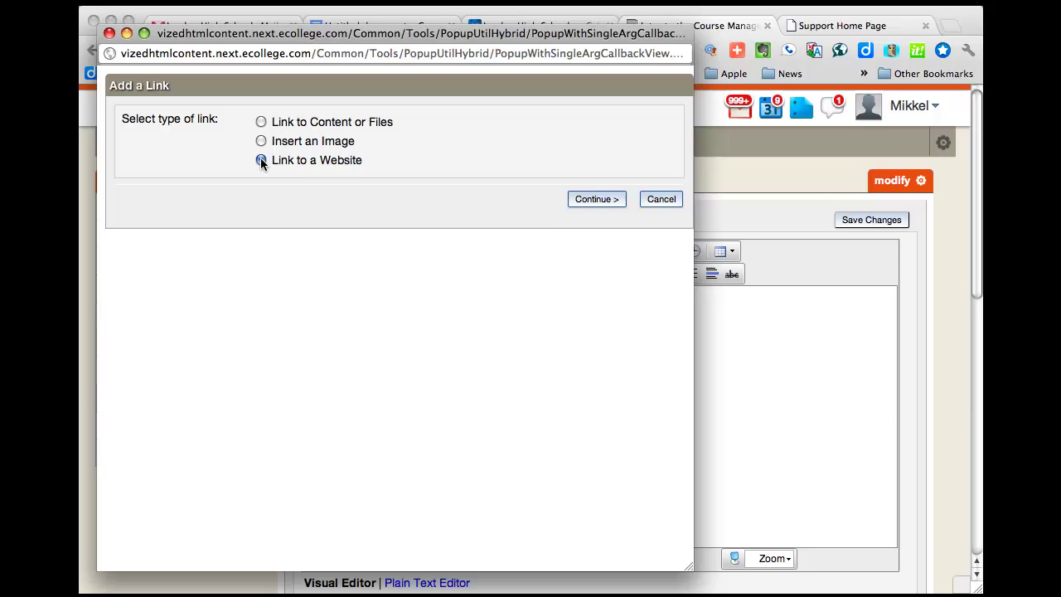
left_click(589, 200)
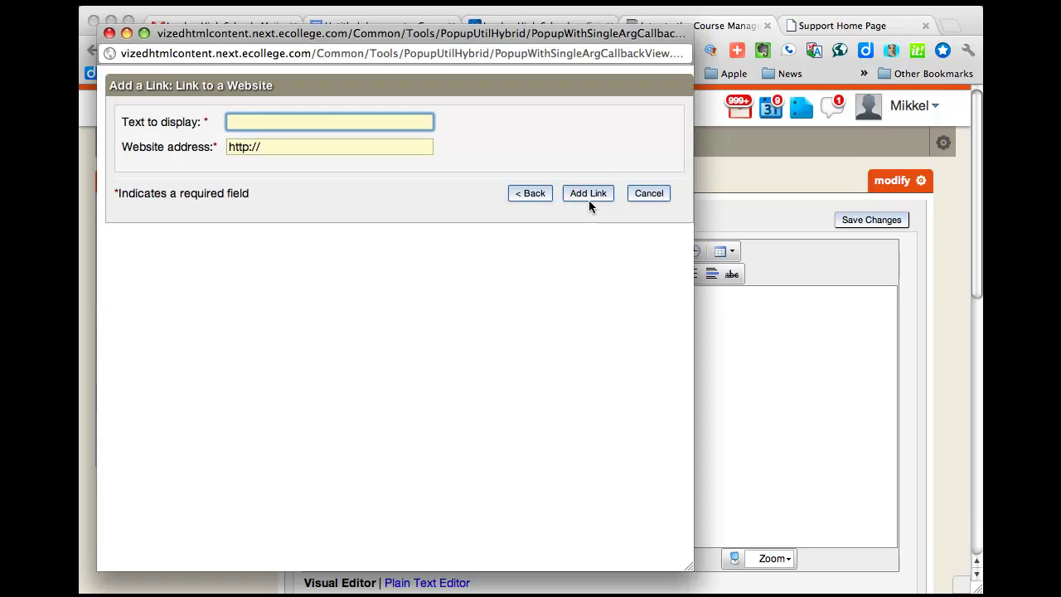
type("Here i")
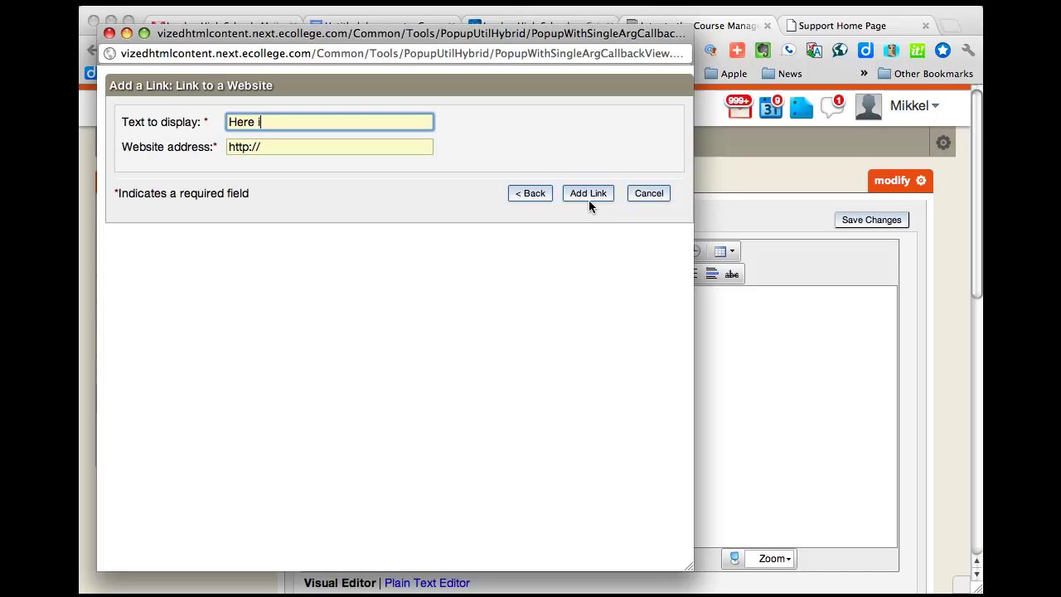
type("s a link")
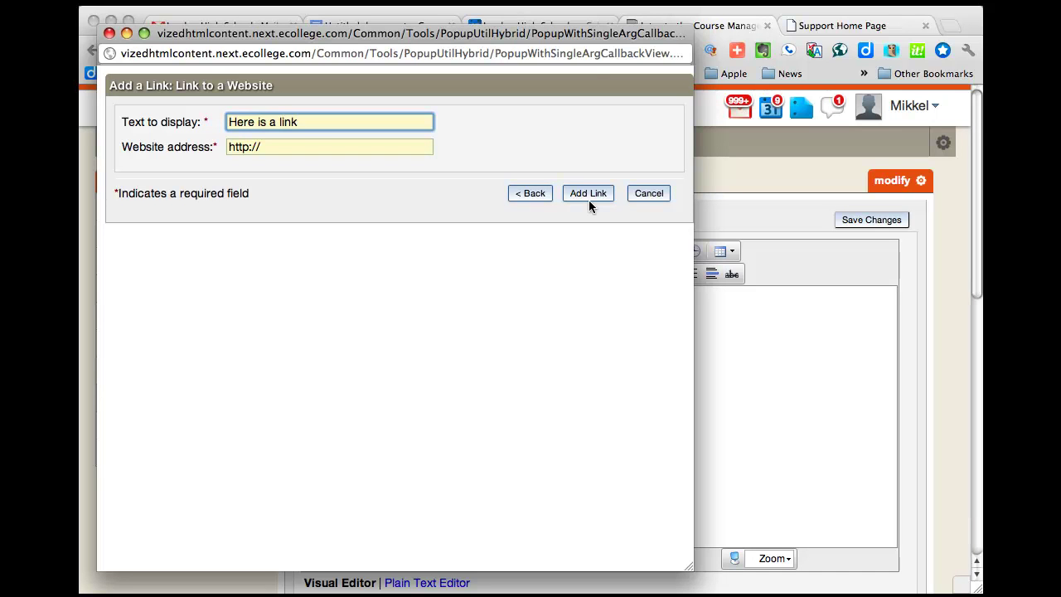
left_click(277, 147)
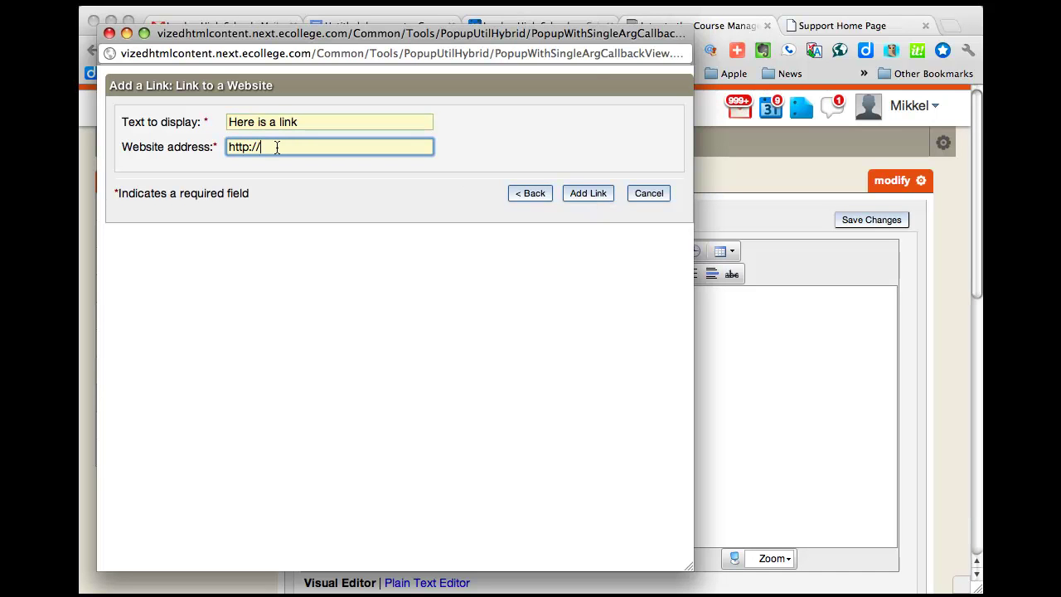
type("www.")
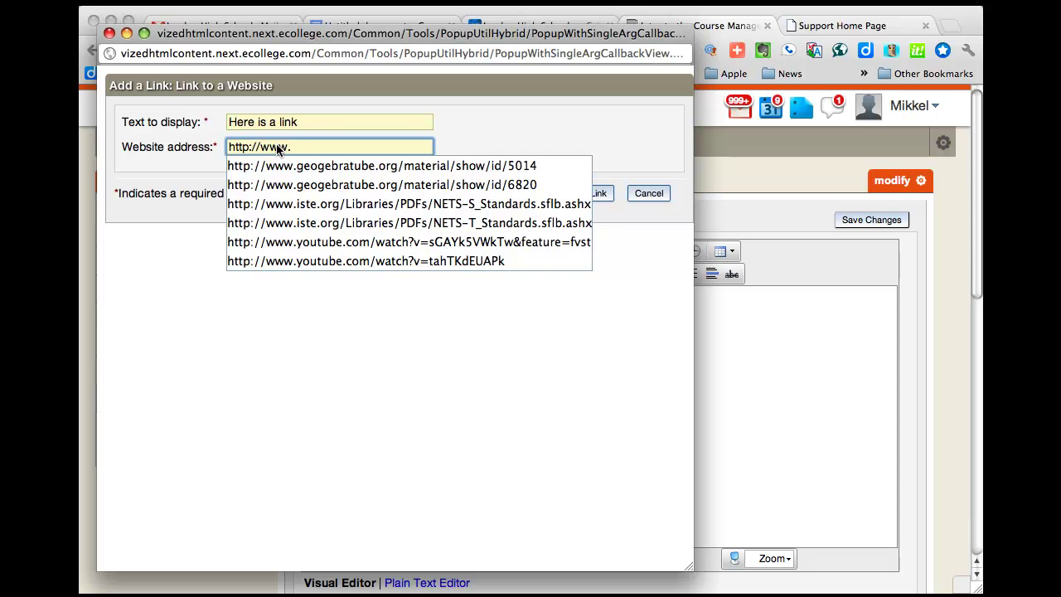
type("google.com")
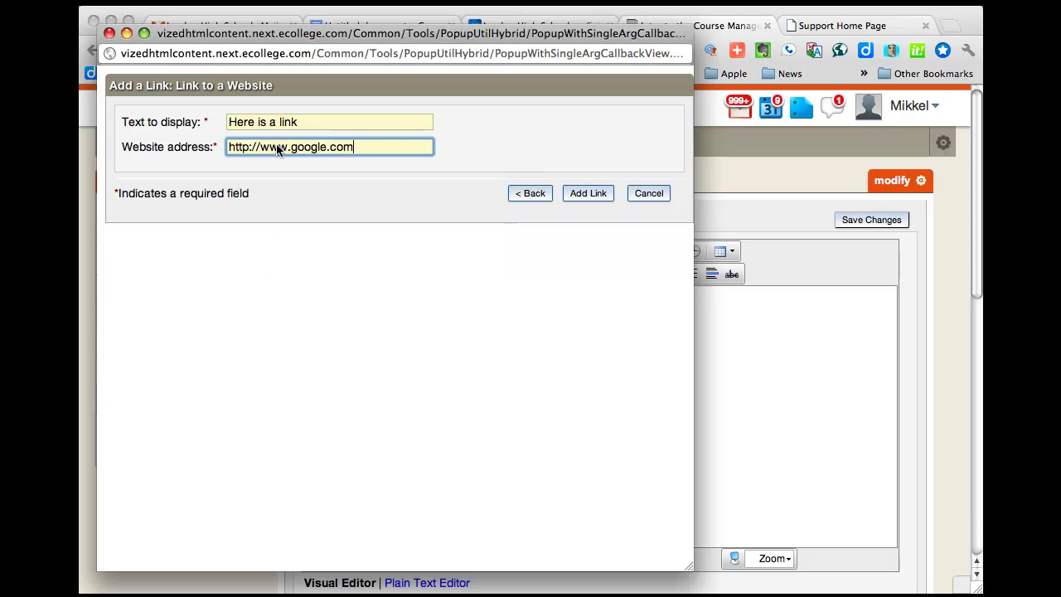
left_click(581, 197)
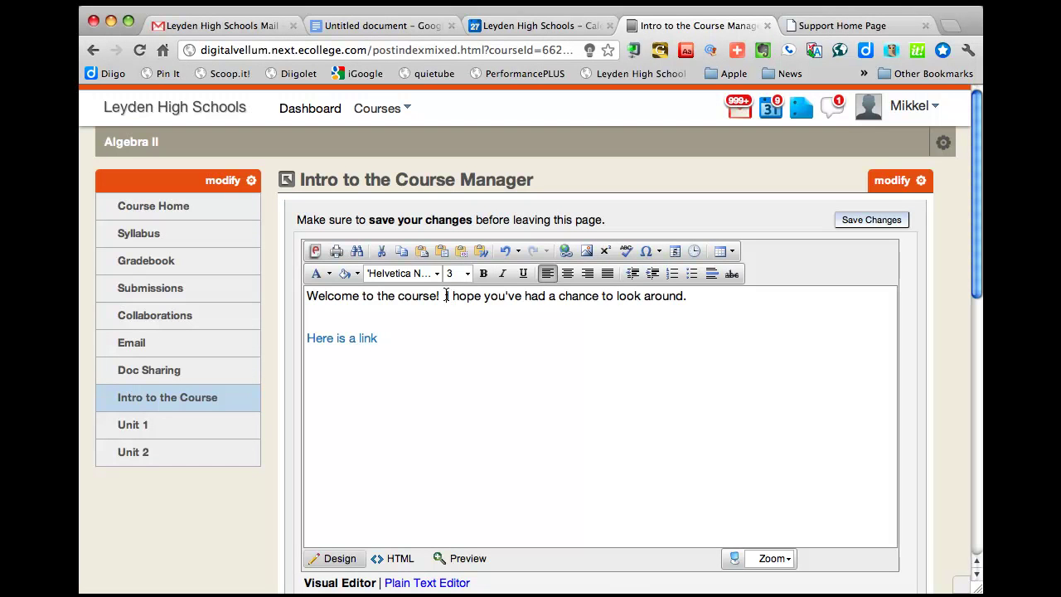
- Save the Intro page with its welcome sentence and new link, then dismiss the saved alert
left_click_drag(446, 296, 686, 300)
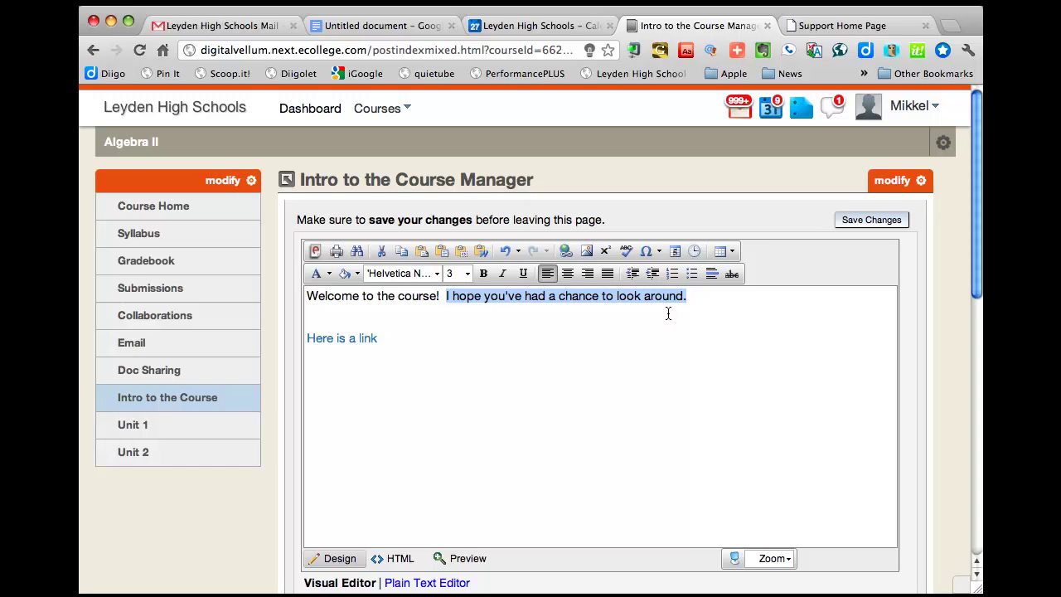
left_click(663, 315)
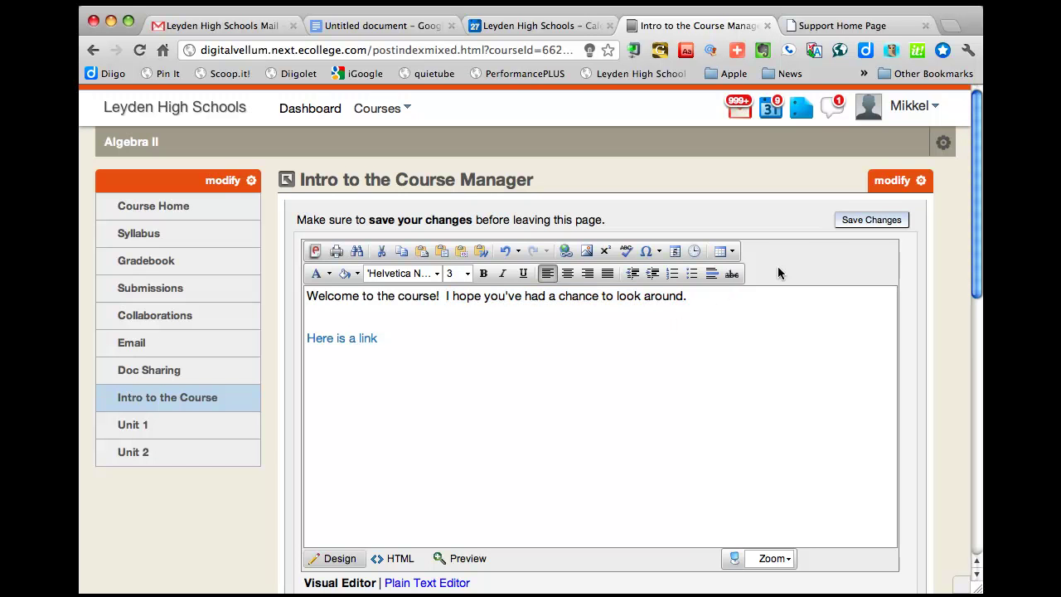
left_click(865, 220)
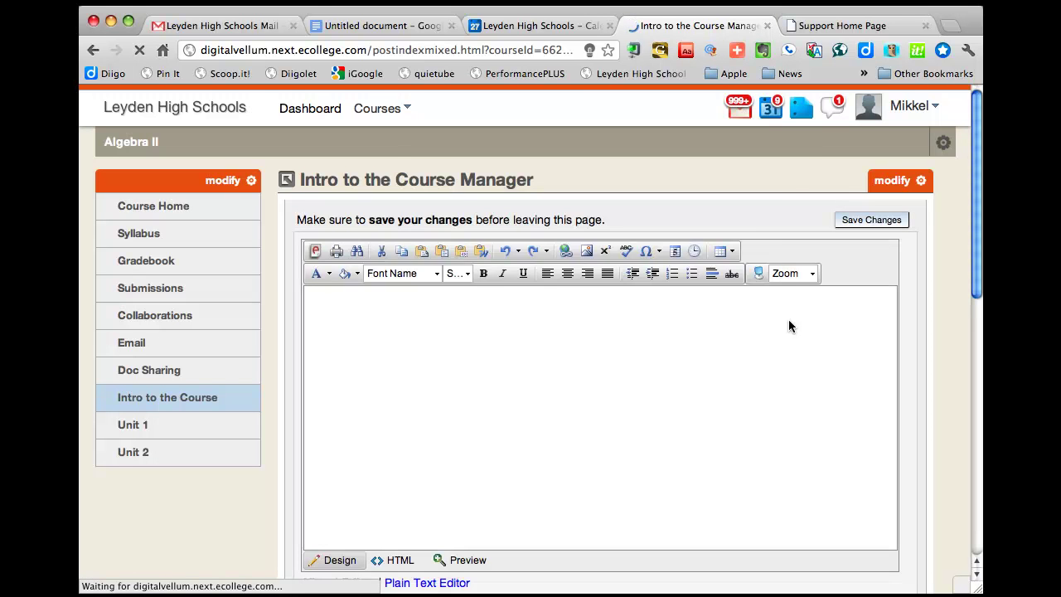
left_click(725, 231)
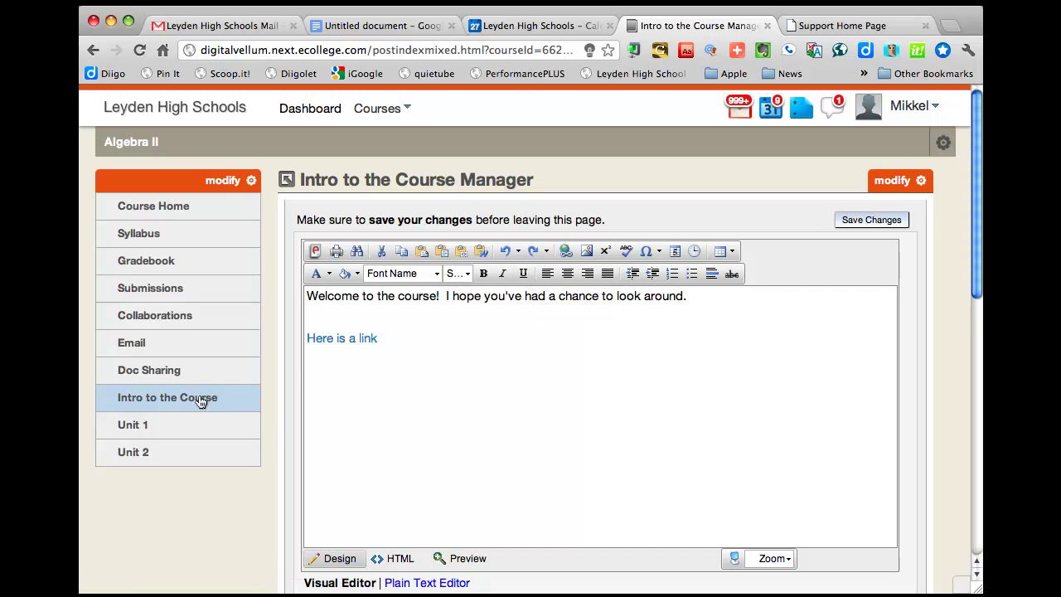
- Open the empty Unit 1 page, then return to view Intro to the Course
left_click(135, 426)
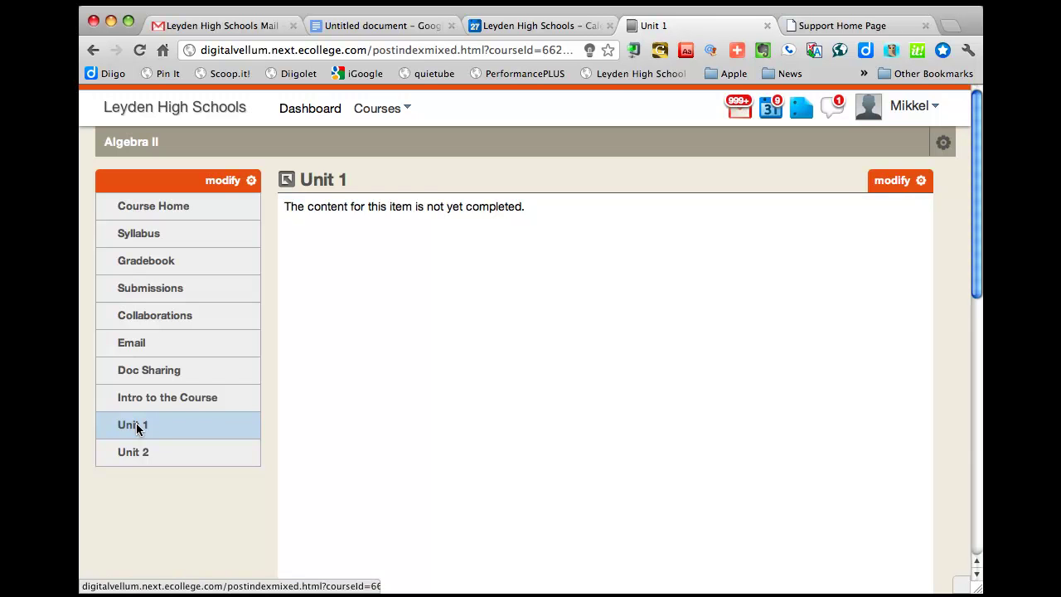
left_click(156, 400)
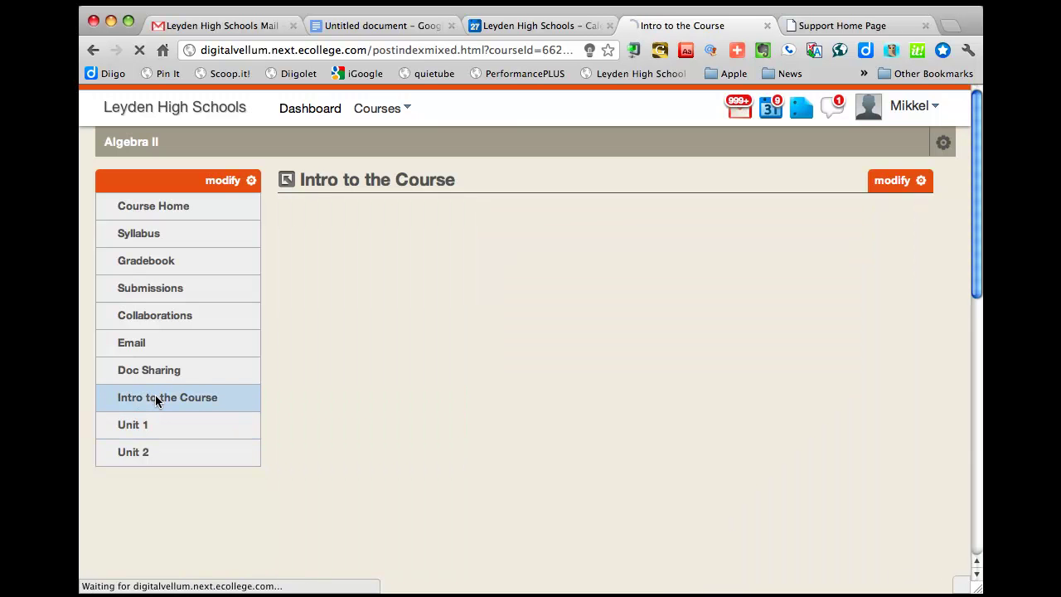